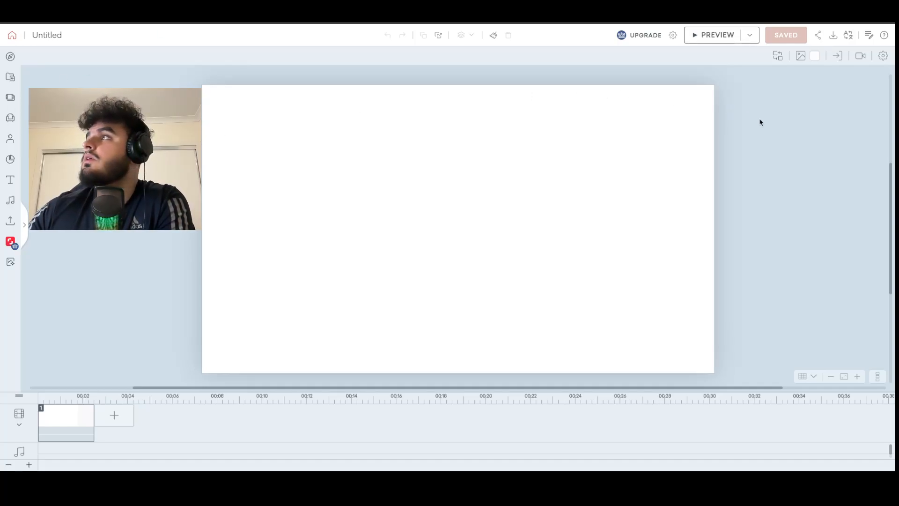
Search the backgrounds for "park" and apply the Park scene with the city skyline.
left_click(800, 55)
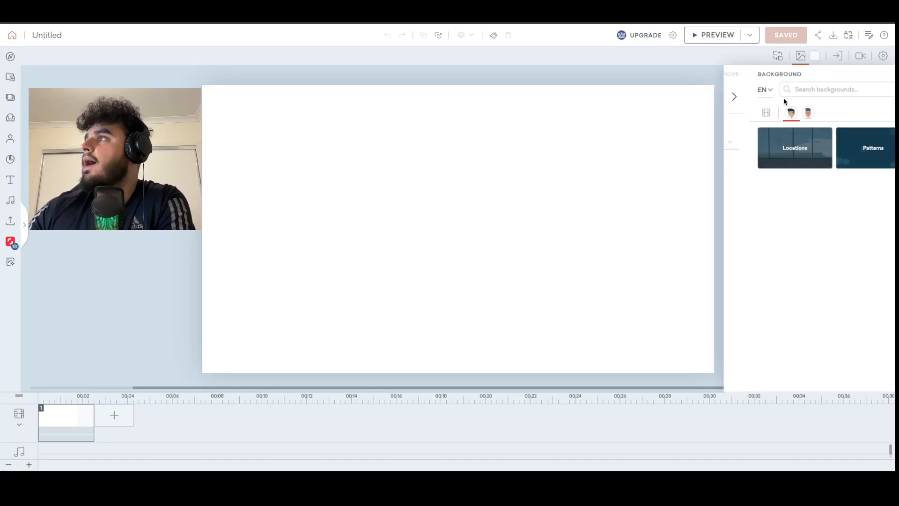
left_click(794, 88)
left_click(791, 146)
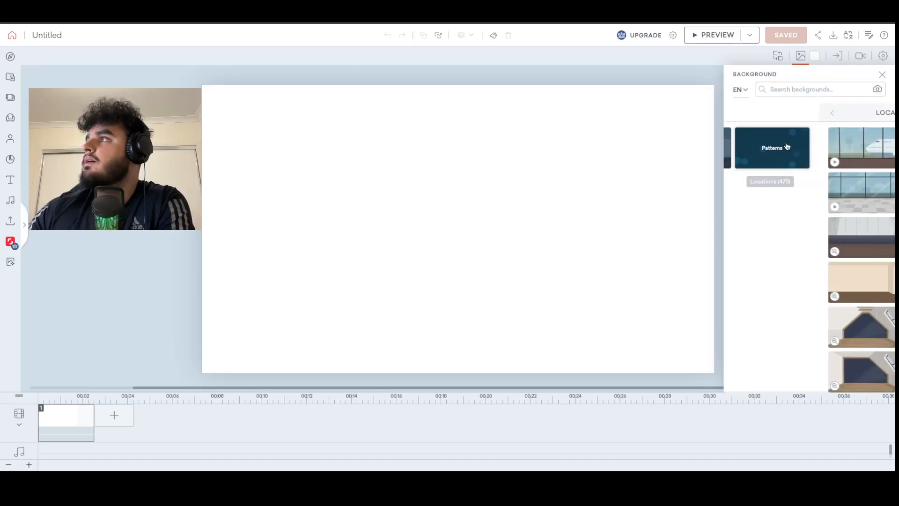
left_click(796, 89)
type("pa")
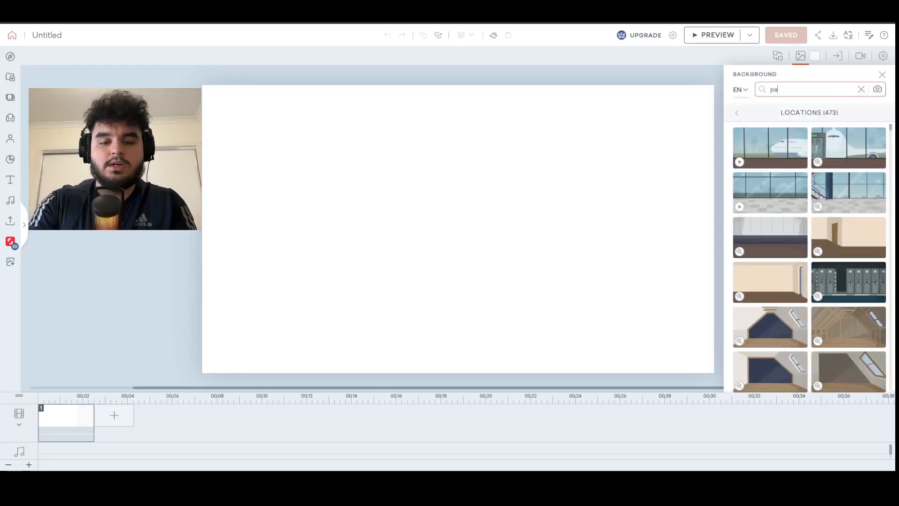
type("rk")
key("Return")
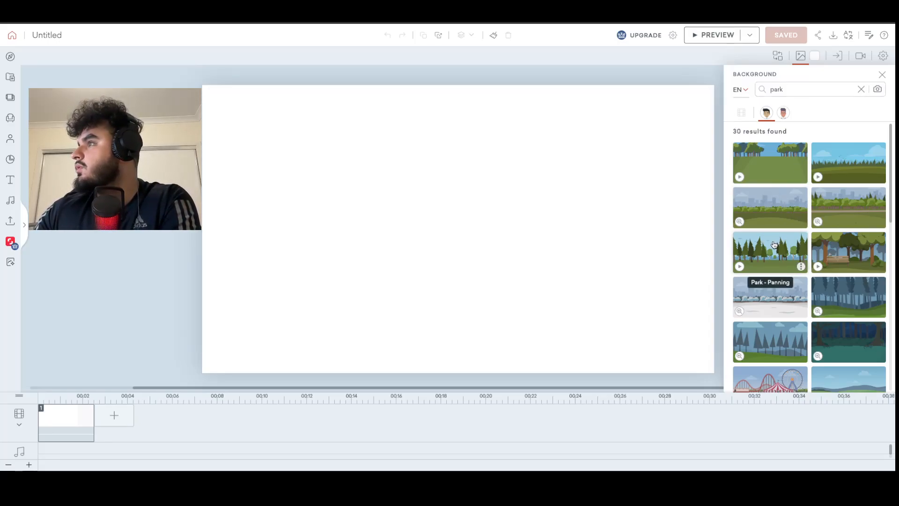
left_click(642, 246)
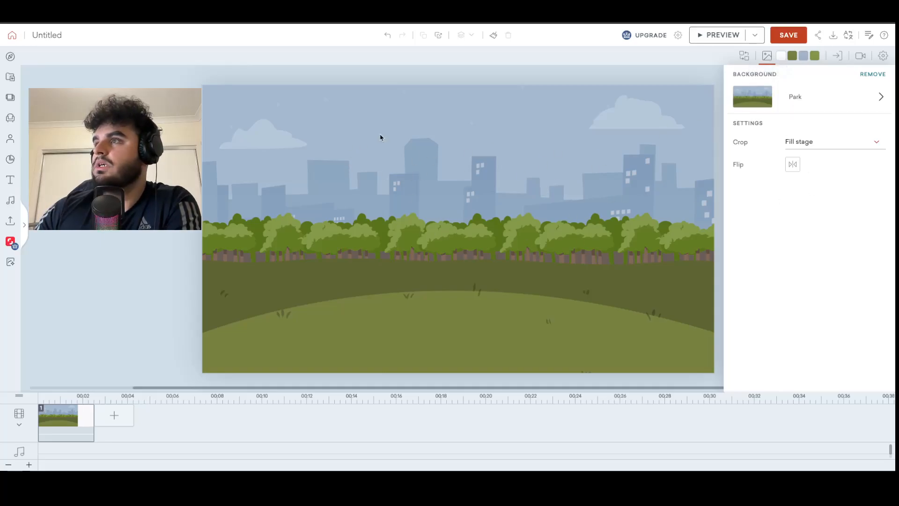
Preview the Park - Panning background and apply it to the scene in place of the current one.
left_click(781, 93)
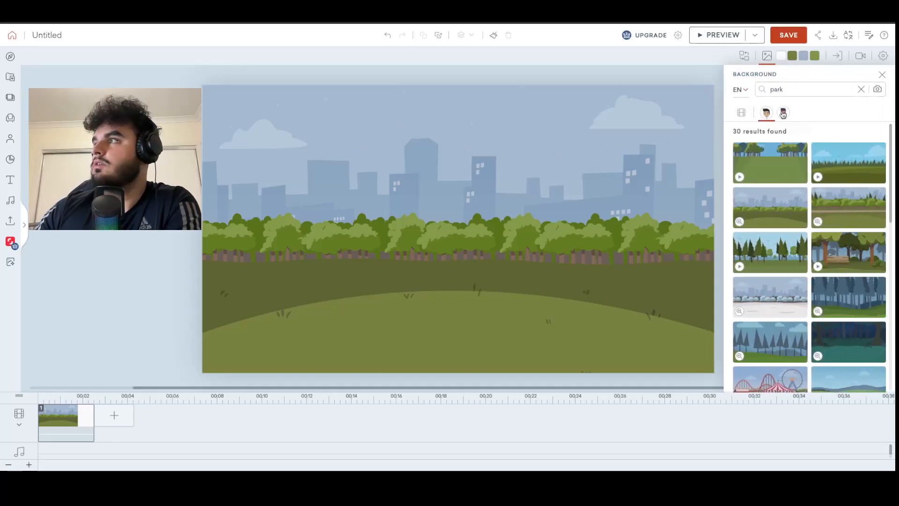
left_click(740, 267)
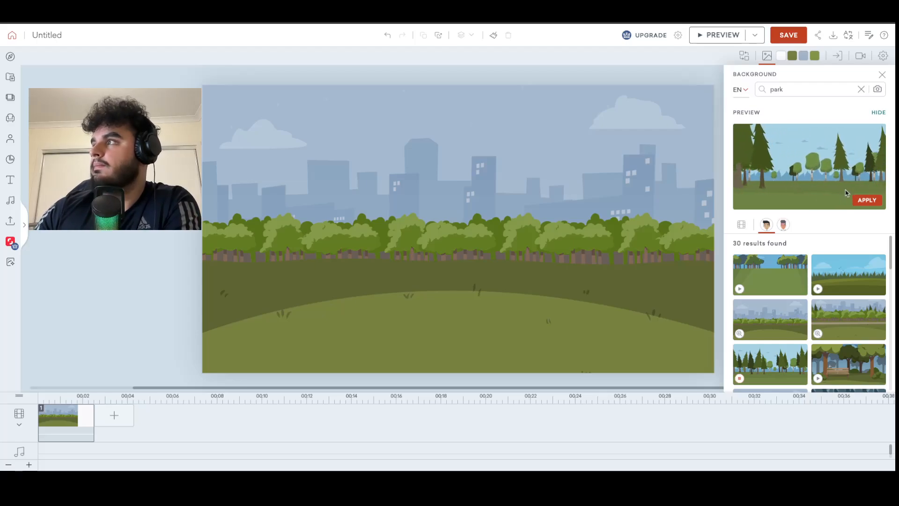
left_click(873, 202)
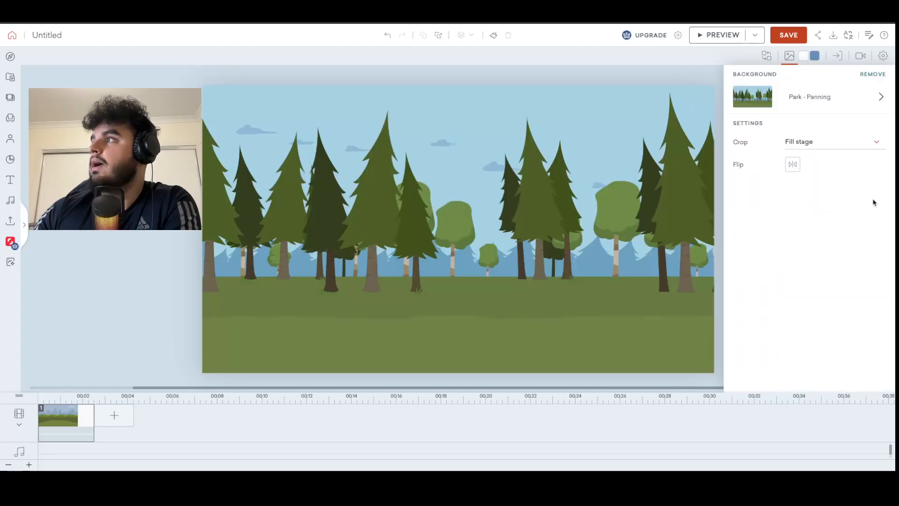
left_click(789, 56)
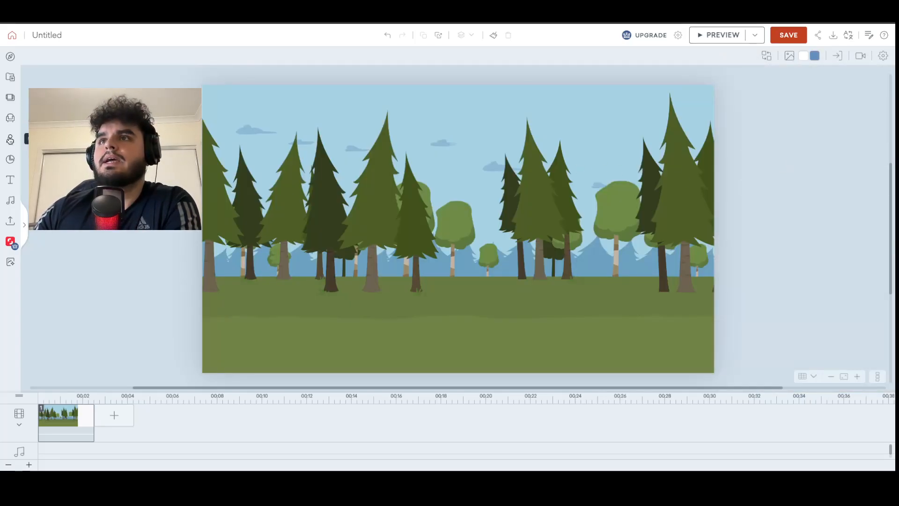
Search the props for "bird" and place the animated flying blue bird in the sky, left of the scene's centre.
left_click(11, 118)
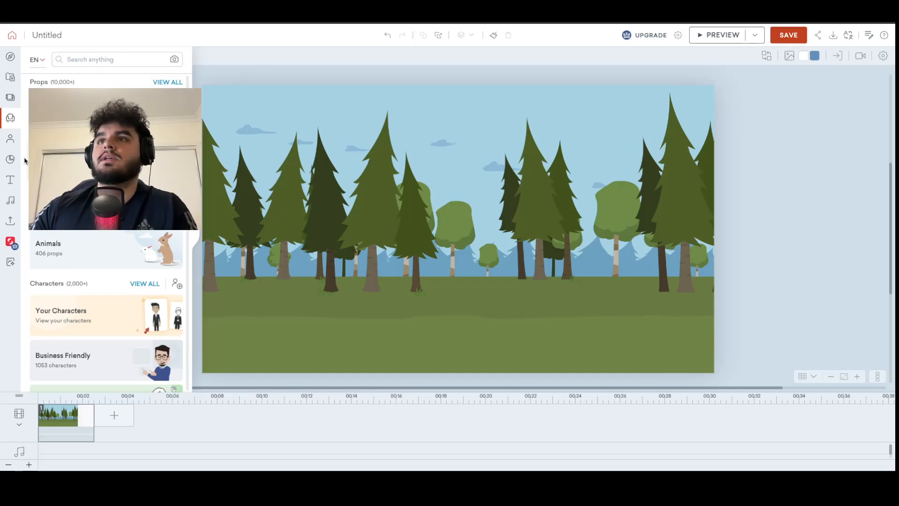
left_click(105, 60)
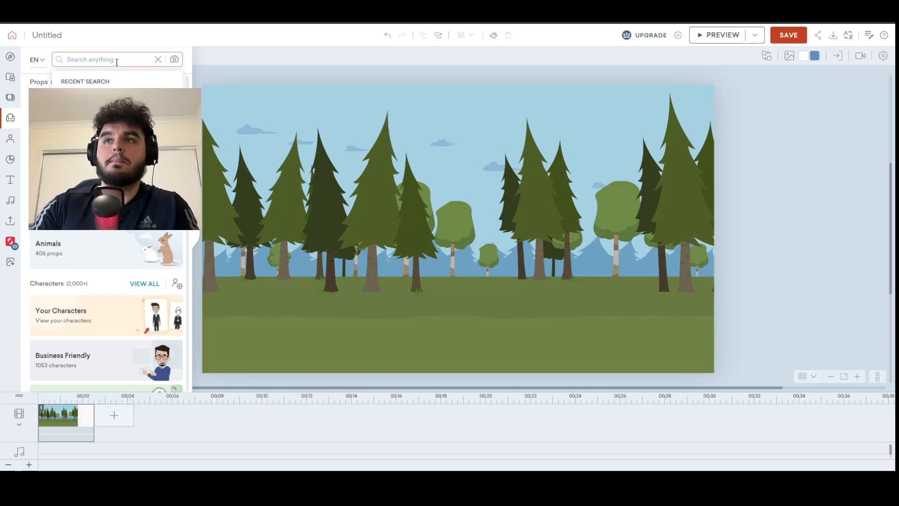
type("bird")
key("Return")
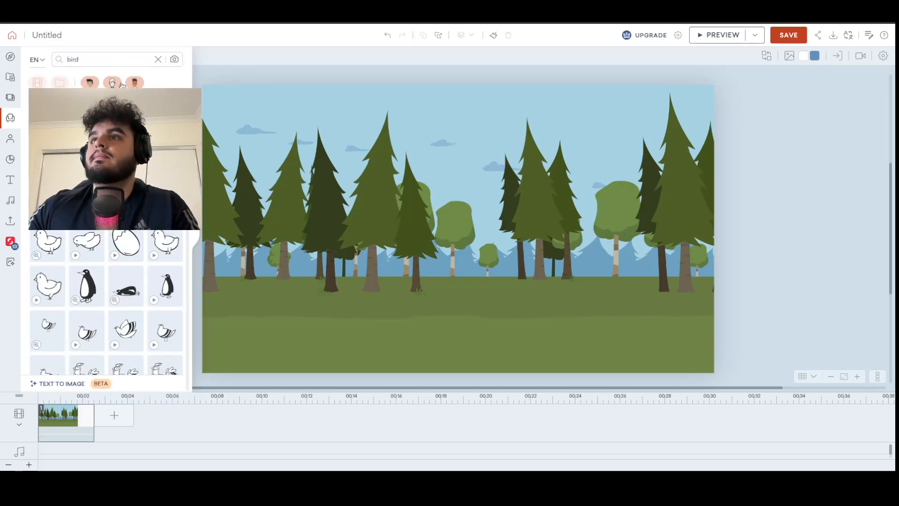
left_click(137, 83)
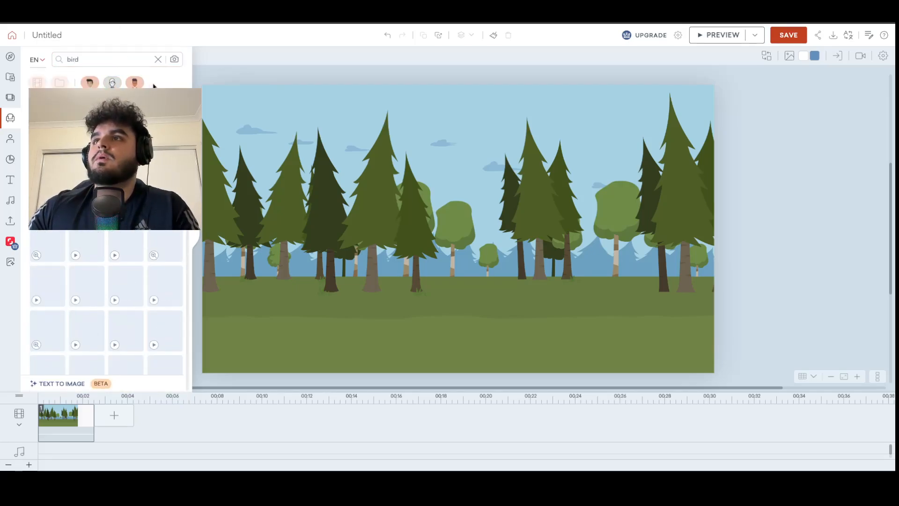
left_click(36, 166)
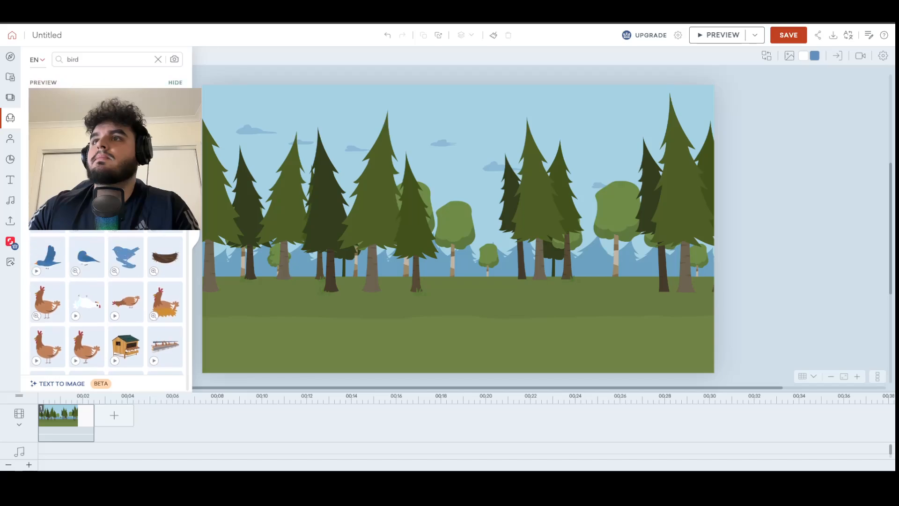
left_click_drag(47, 262, 349, 133)
left_click(466, 322)
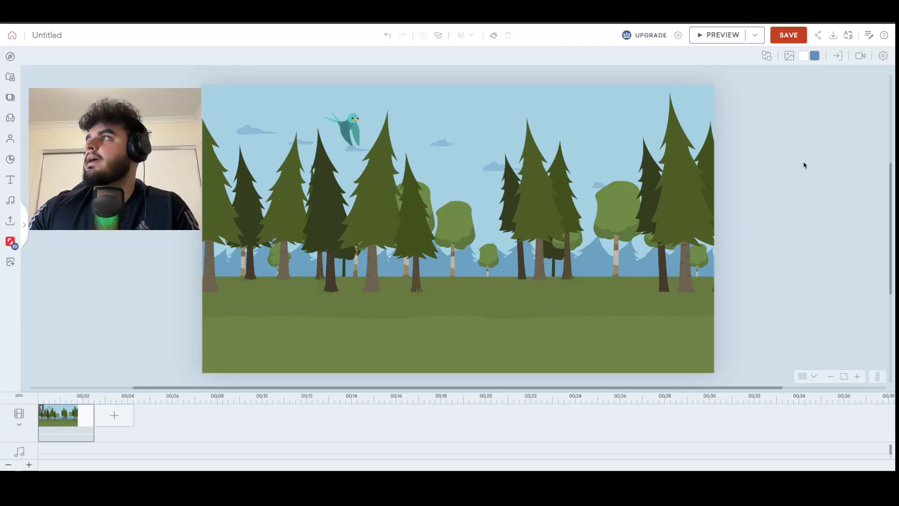
Add a camera to the scene, shrink its frame to about 264 by 148 px and place it around the bird.
left_click(860, 56)
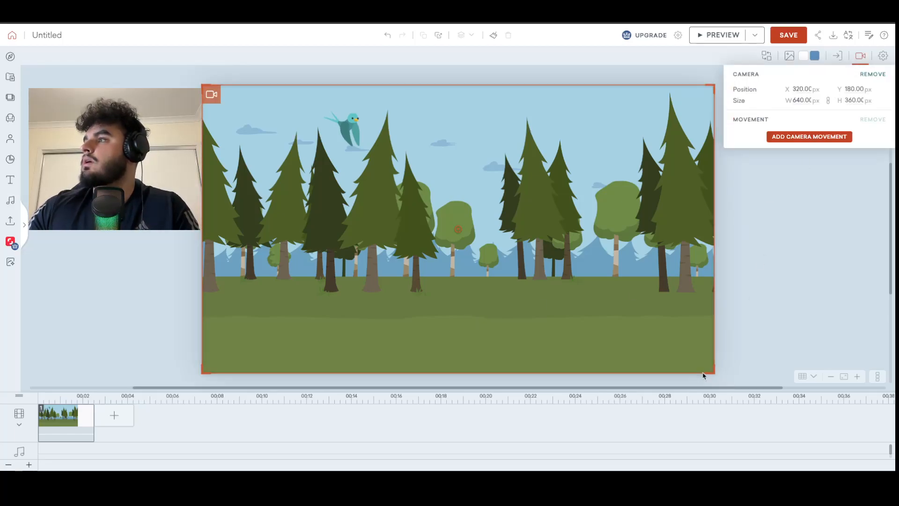
left_click_drag(712, 373, 564, 287)
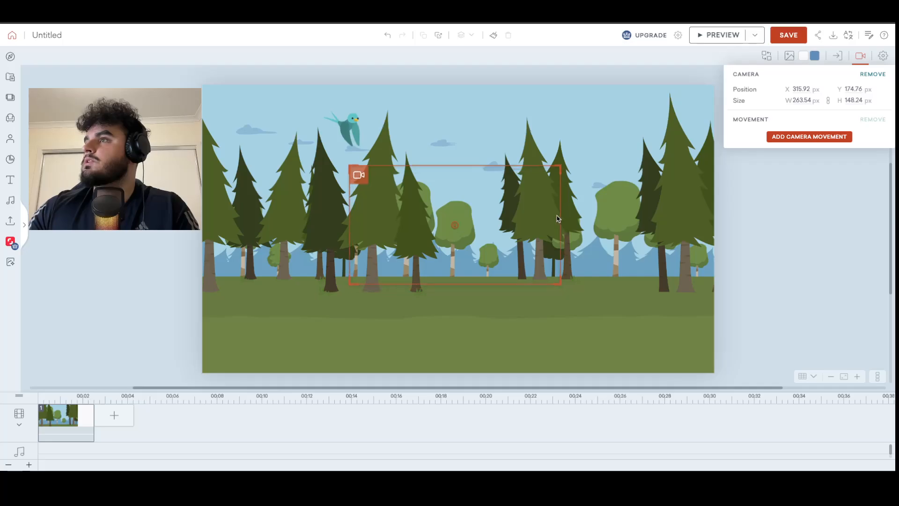
left_click_drag(564, 224, 460, 139)
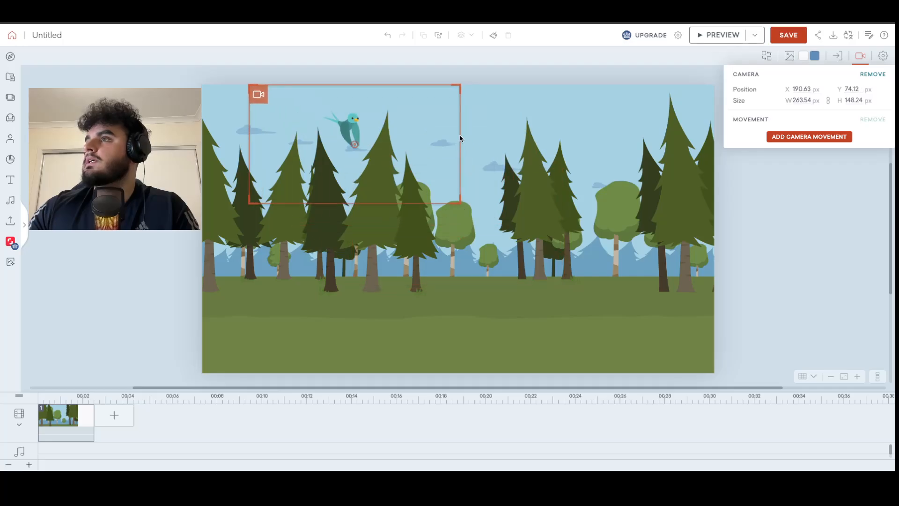
Preview the scene twice to check the zoomed-in camera view of the bird against the background.
left_click(706, 36)
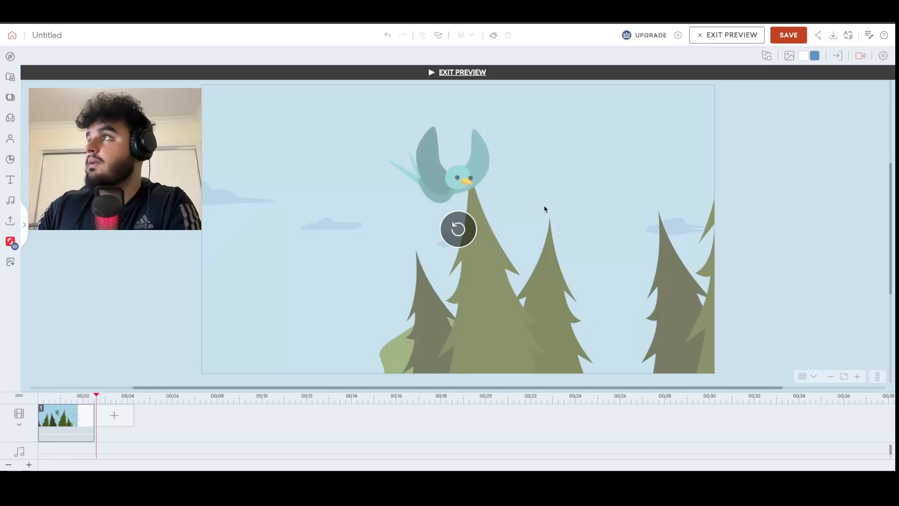
left_click(708, 41)
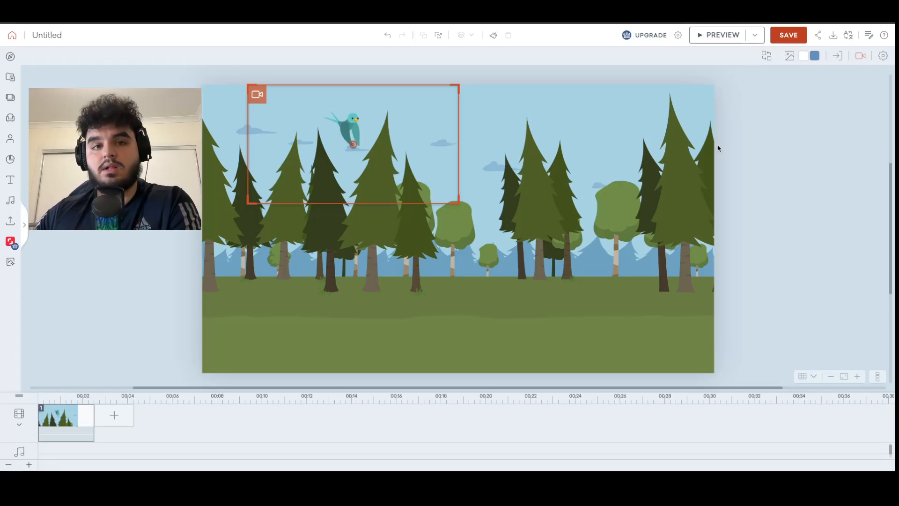
left_click(716, 35)
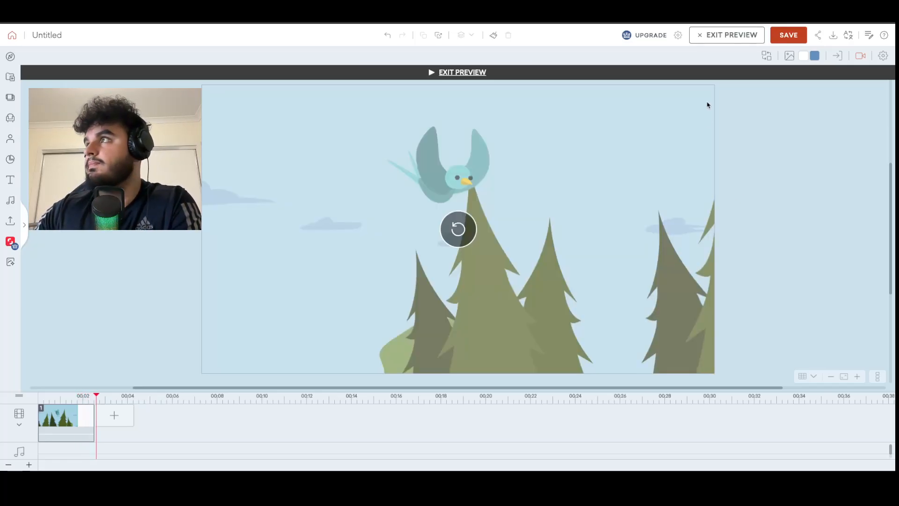
left_click(709, 34)
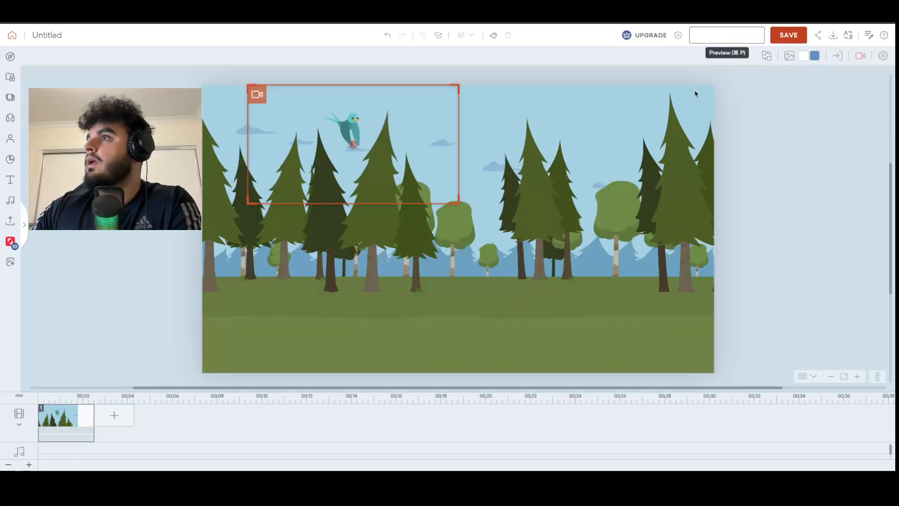
Change the scene's background to the Park scene with the city skyline.
left_click(789, 56)
left_click(790, 94)
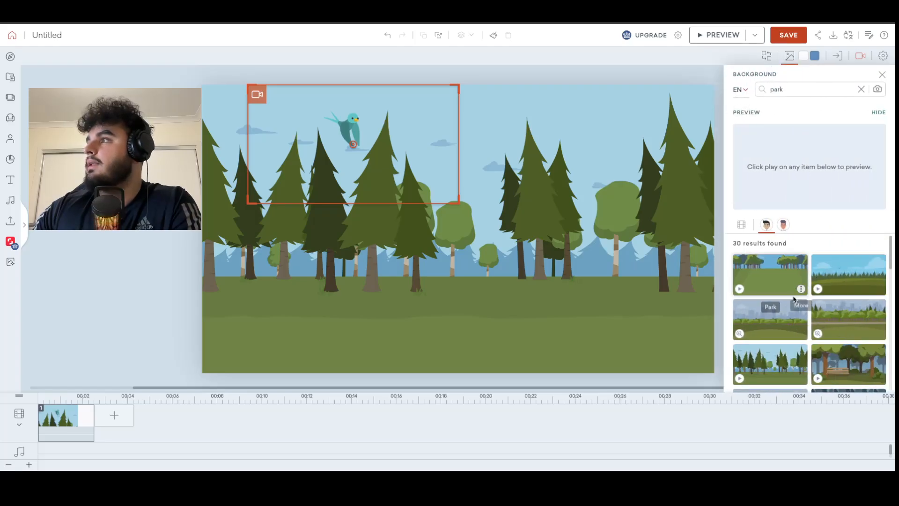
left_click(772, 318)
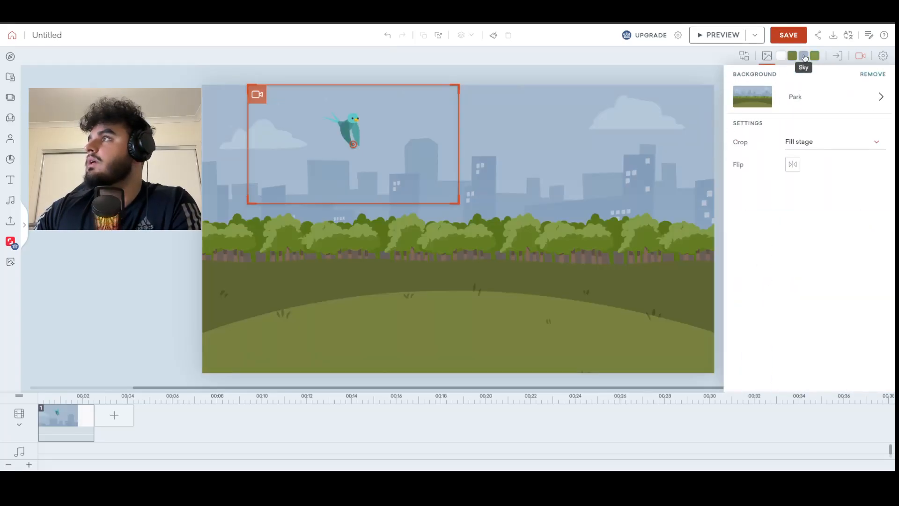
Preview the scene to check the bird against the city skyline through the camera.
left_click(706, 36)
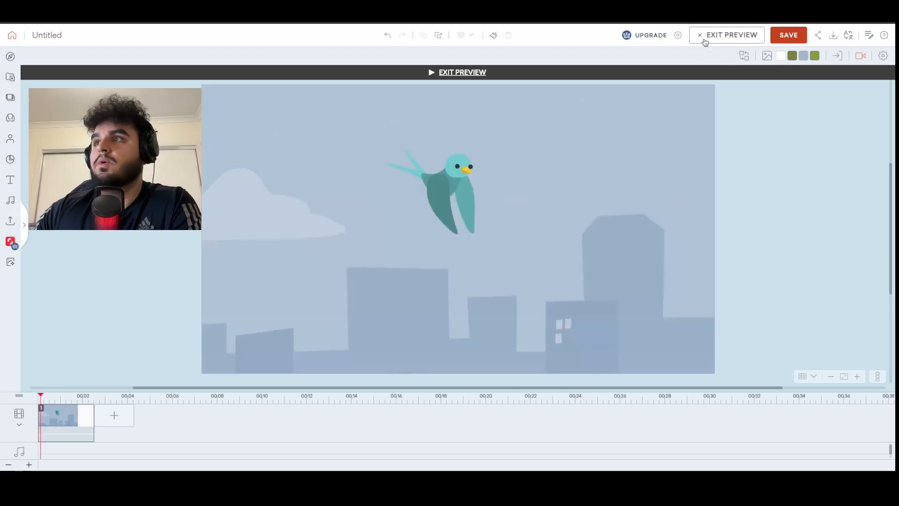
mouse_move(640, 229)
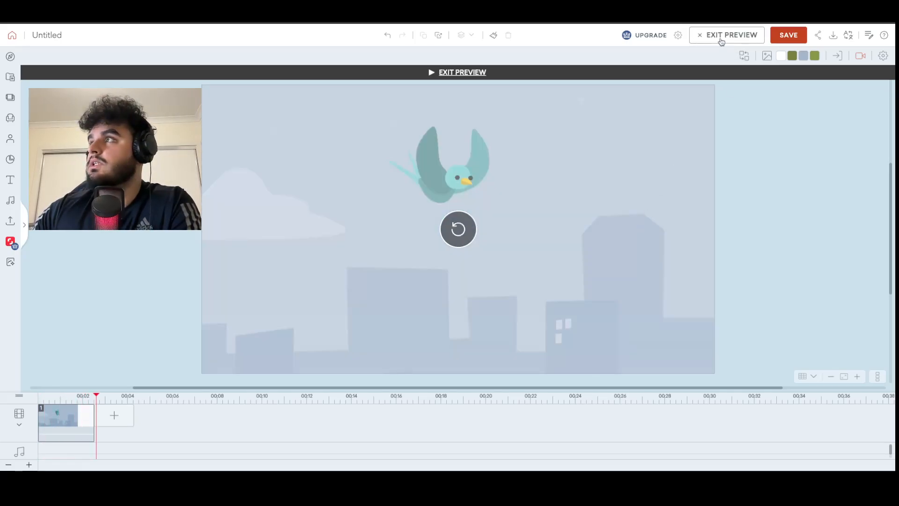
left_click(721, 41)
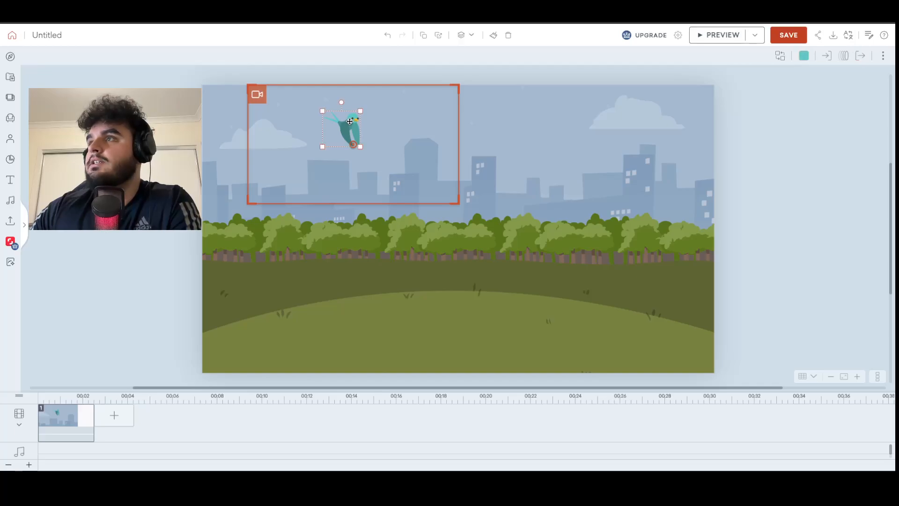
Move the bird to the left edge of the camera frame and give it the left-to-right Line - Horizontal motion path.
left_click_drag(349, 121, 278, 125)
left_click(661, 107)
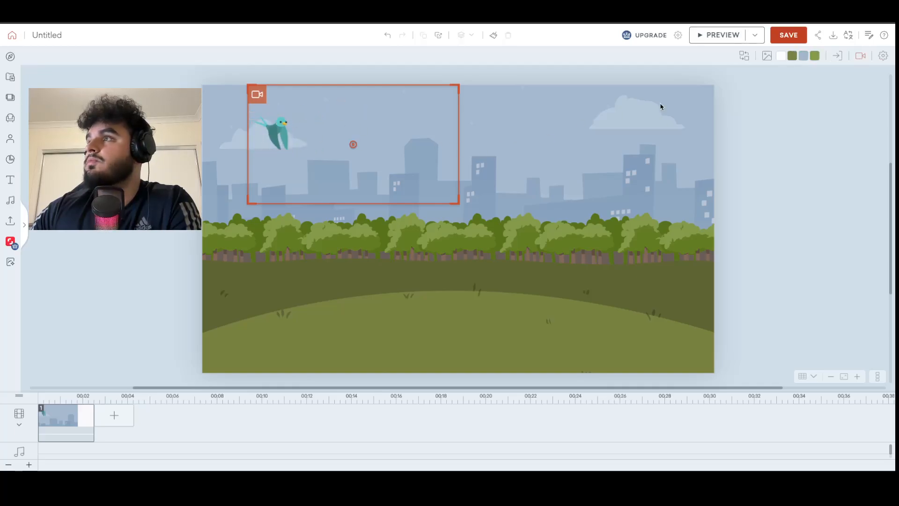
left_click(285, 146)
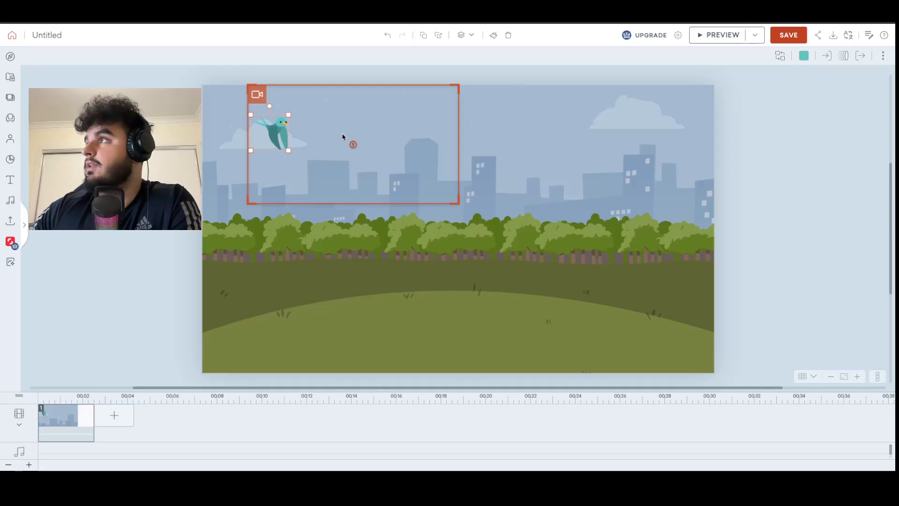
left_click(844, 56)
left_click(813, 109)
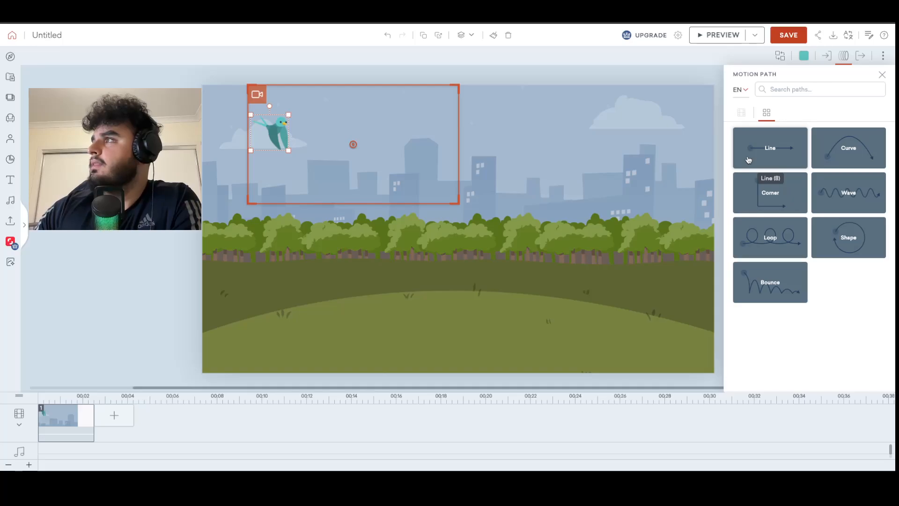
left_click(774, 139)
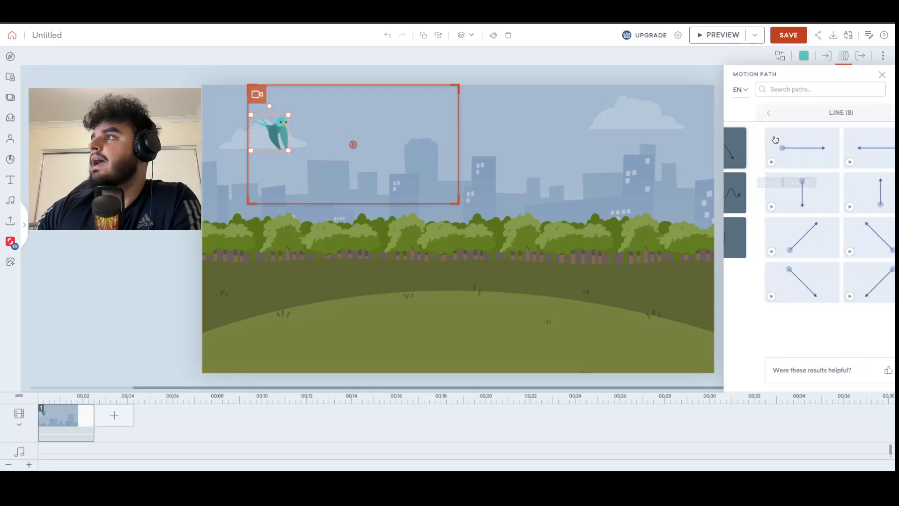
left_click(775, 142)
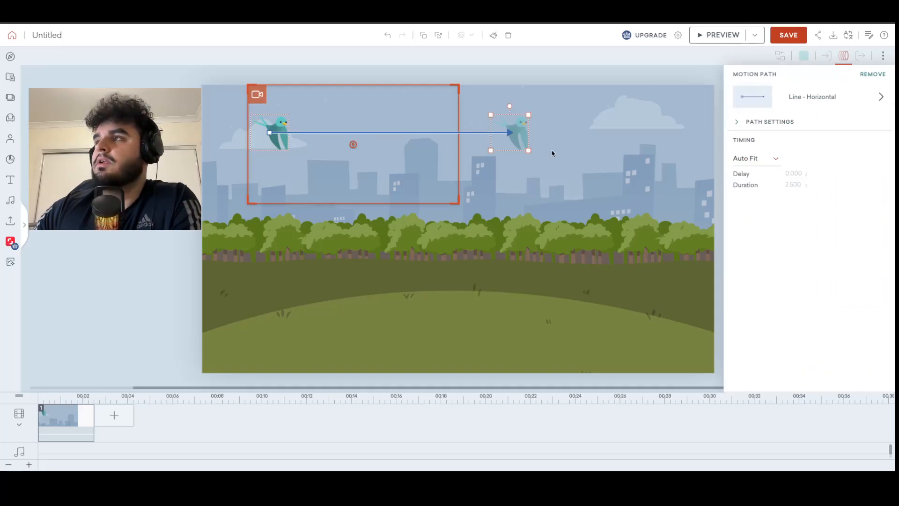
left_click(531, 142)
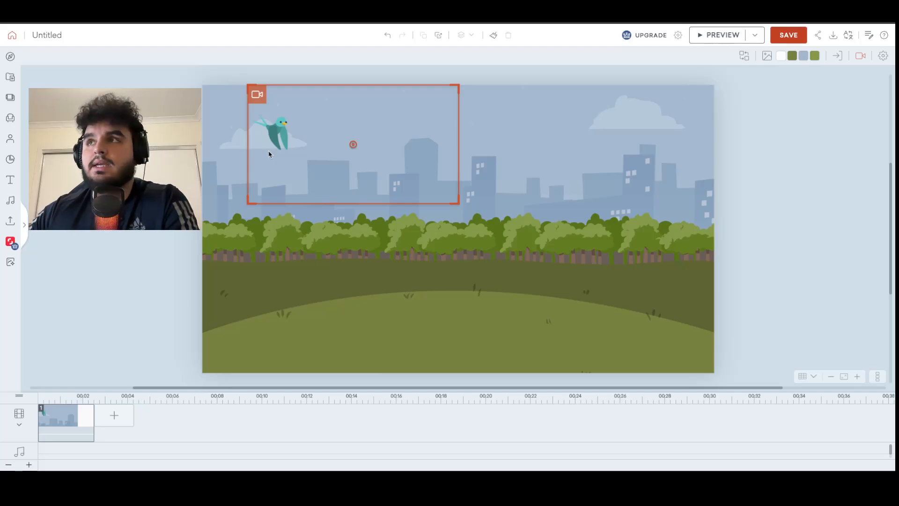
Move the bird's starting position just outside the left side of the camera frame.
left_click(277, 141)
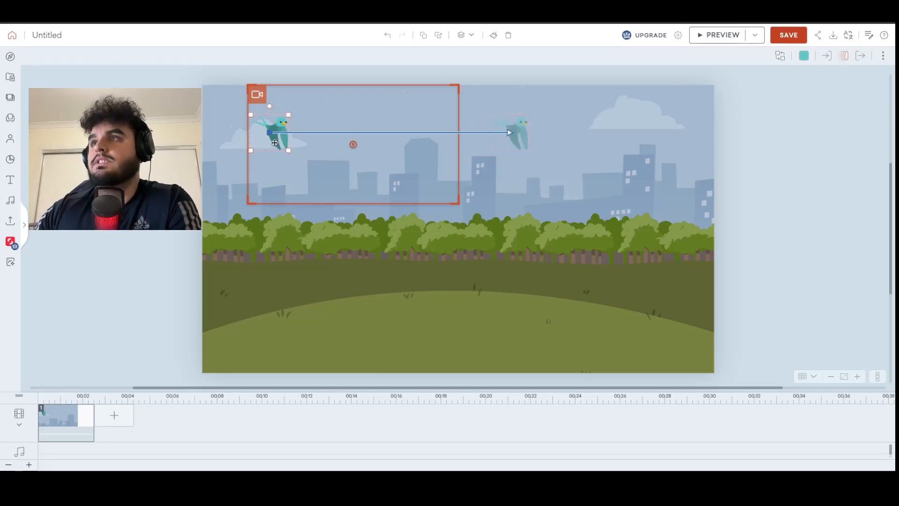
left_click_drag(275, 141, 227, 138)
left_click(294, 253)
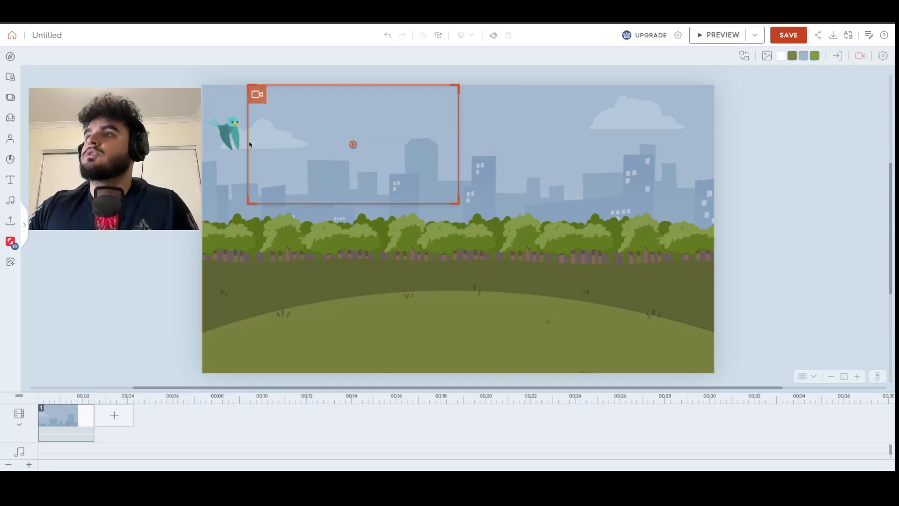
left_click(223, 135)
left_click(249, 162)
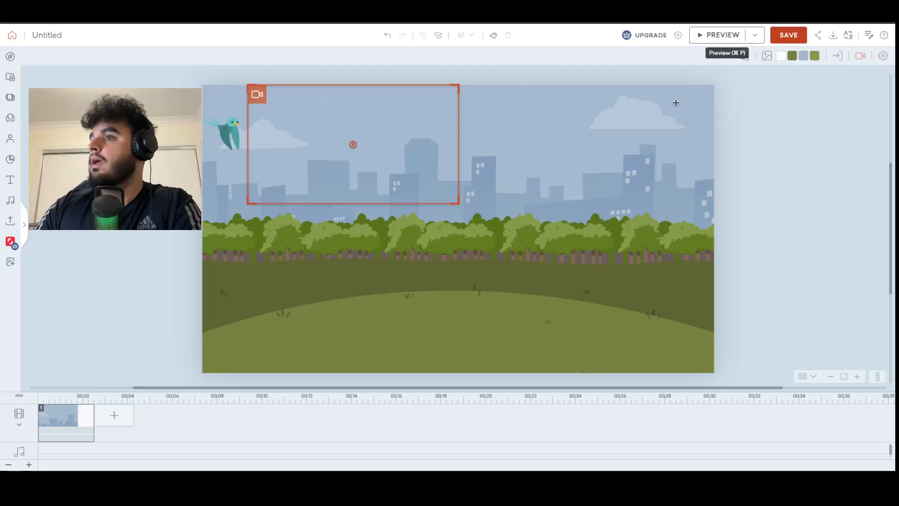
left_click(70, 419)
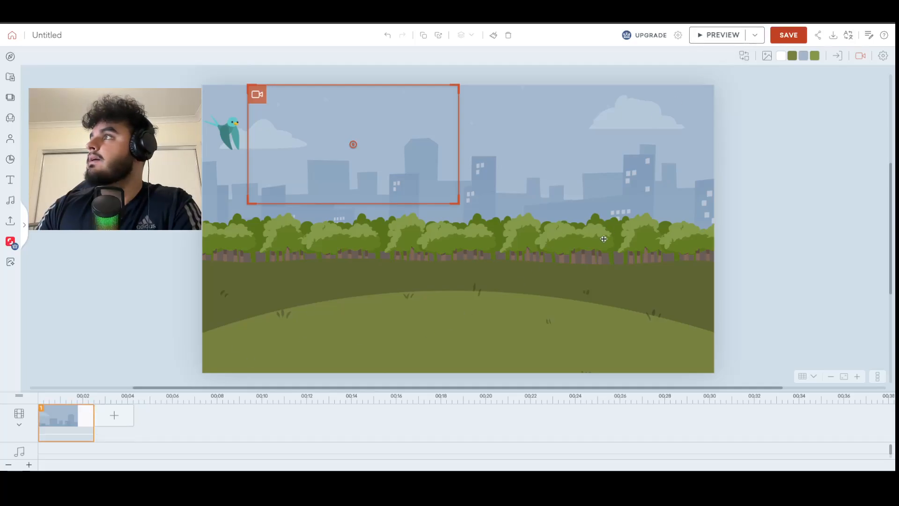
left_click(861, 56)
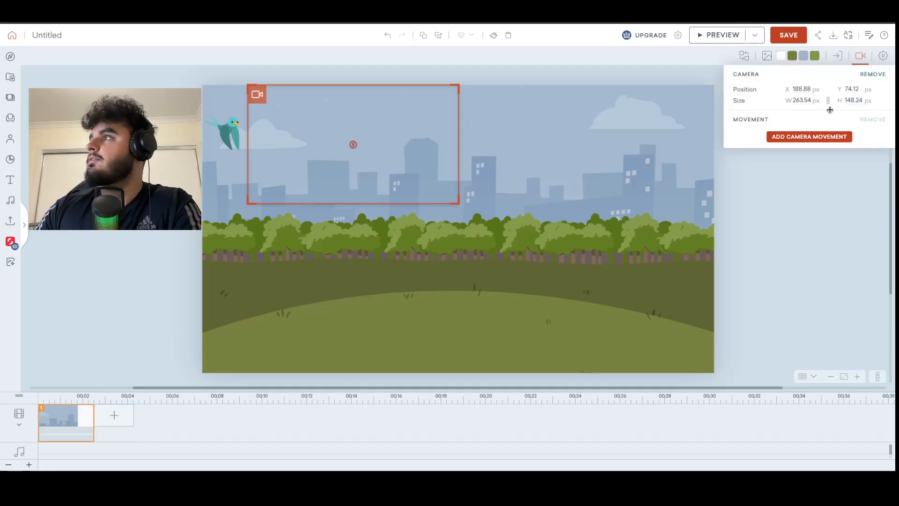
Extend the scene's duration to 4 seconds and preview the bird's flight through the camera frame.
left_click(228, 135)
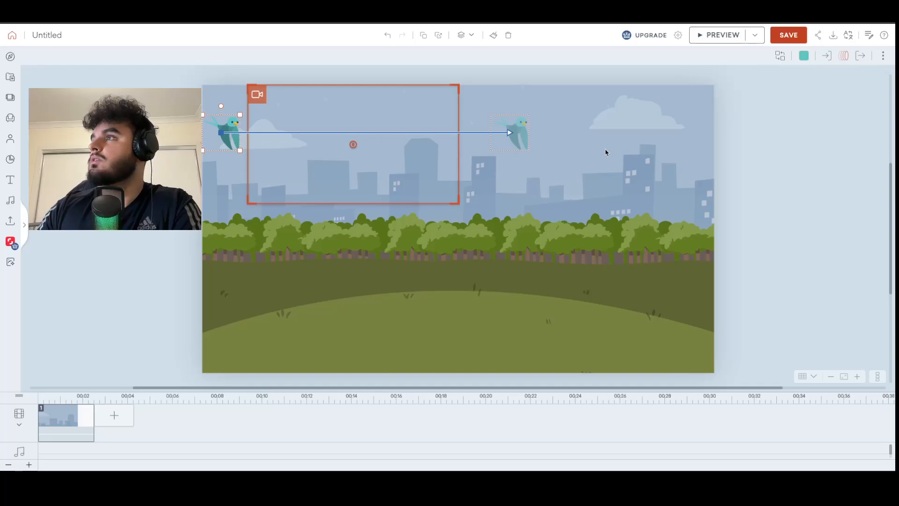
left_click(843, 56)
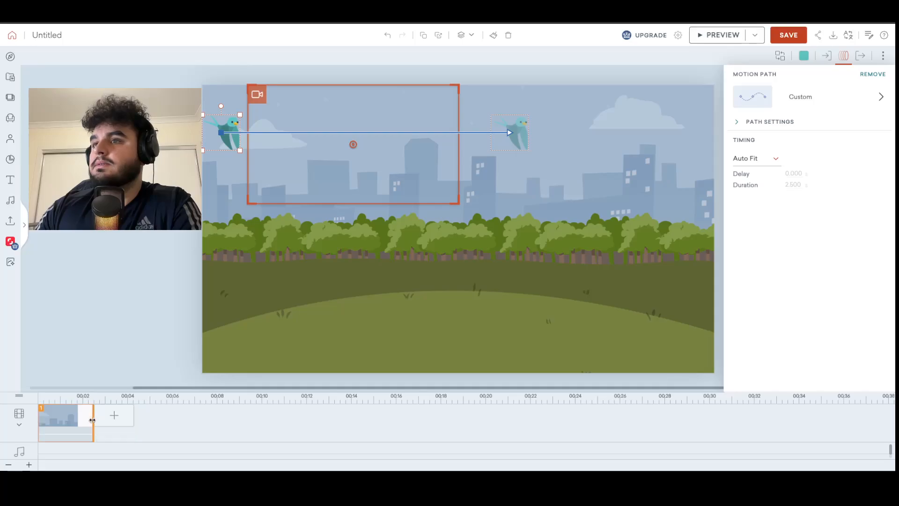
left_click_drag(93, 420, 127, 420)
left_click(534, 157)
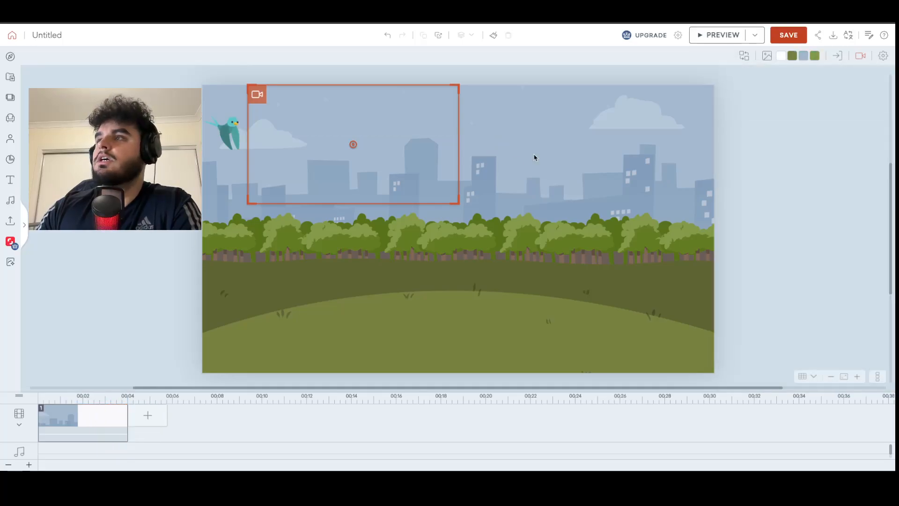
left_click(702, 41)
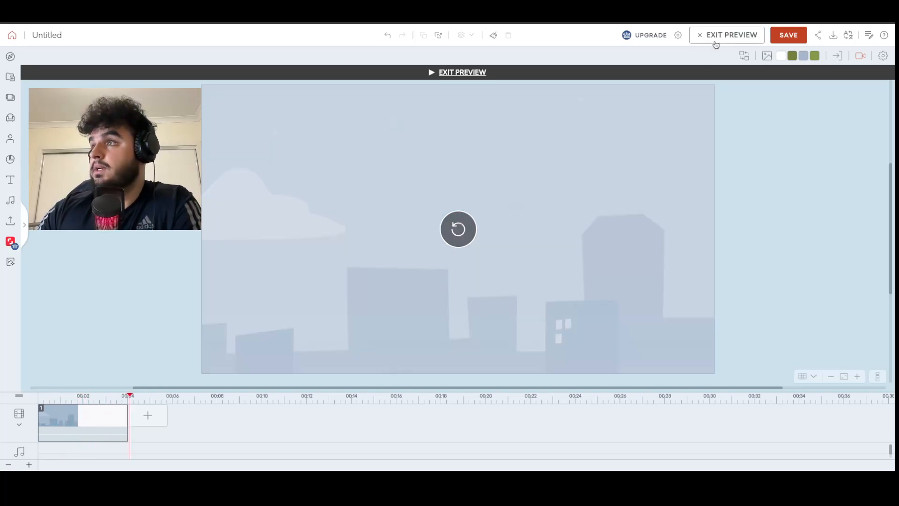
left_click(716, 42)
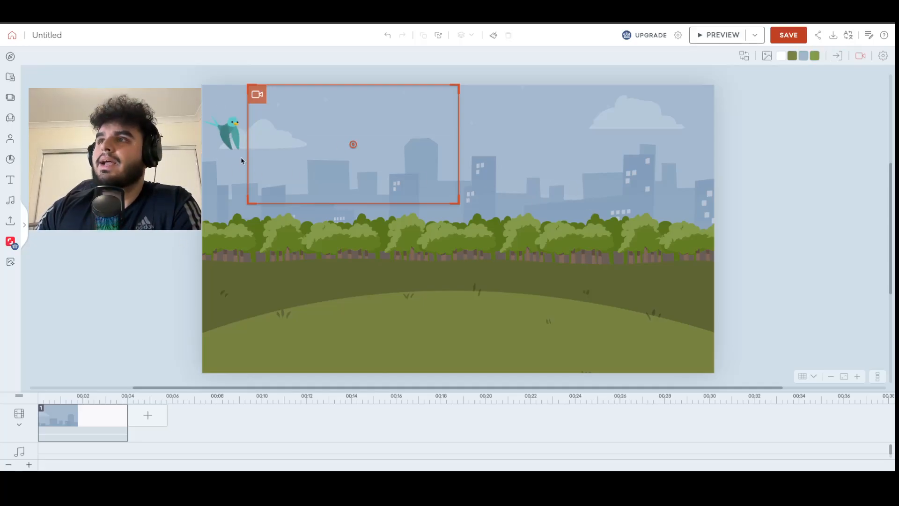
left_click(226, 145)
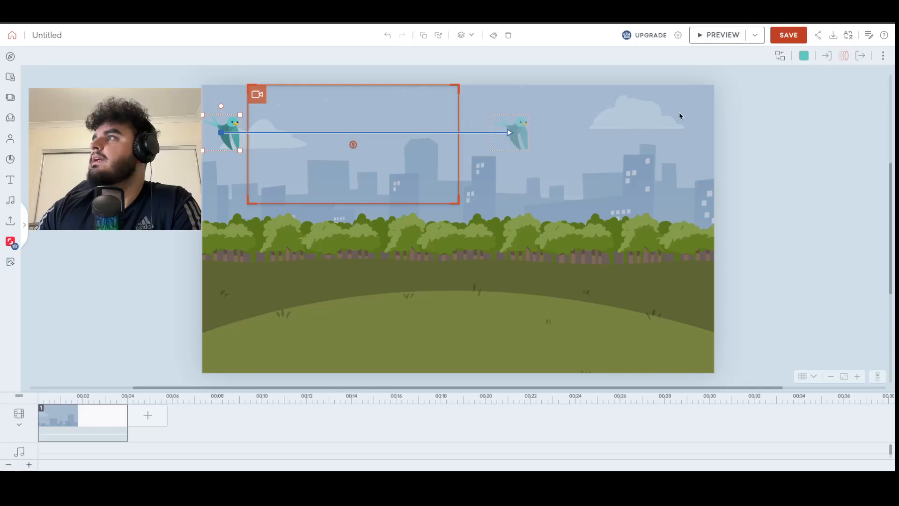
left_click(785, 108)
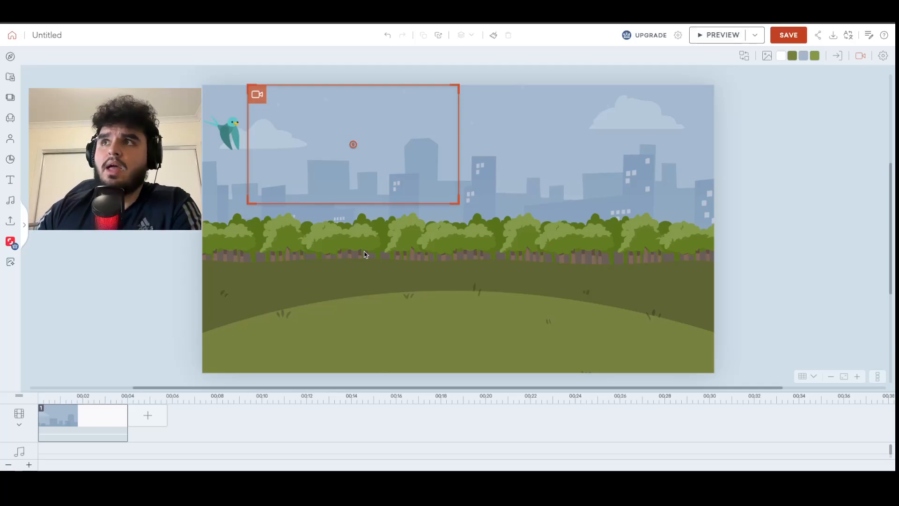
left_click(228, 135)
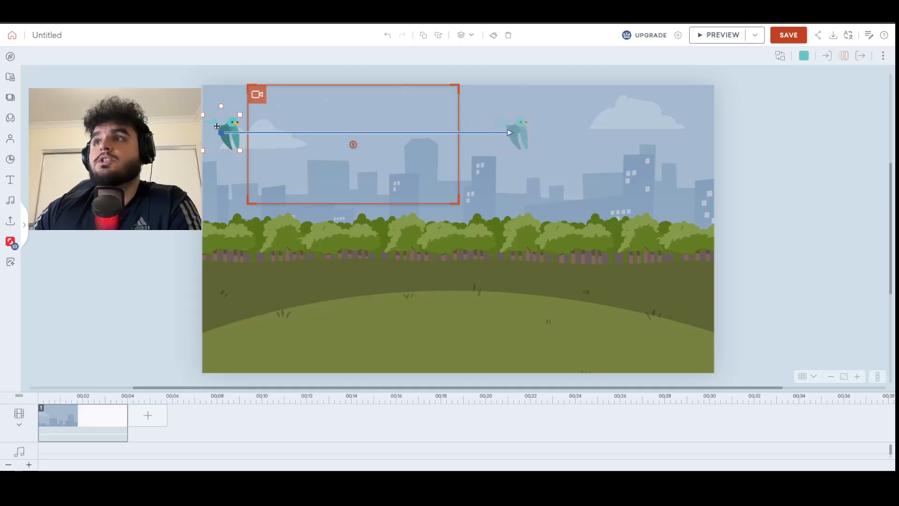
left_click(843, 56)
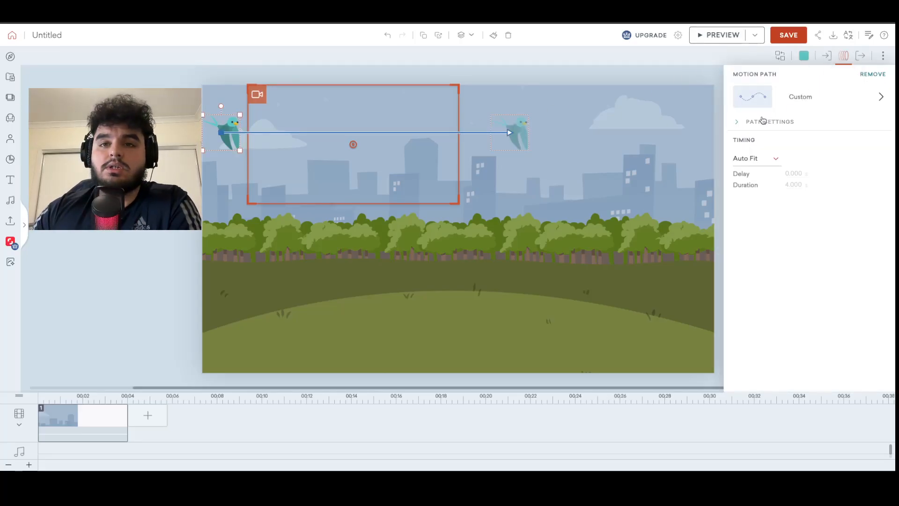
left_click(586, 173)
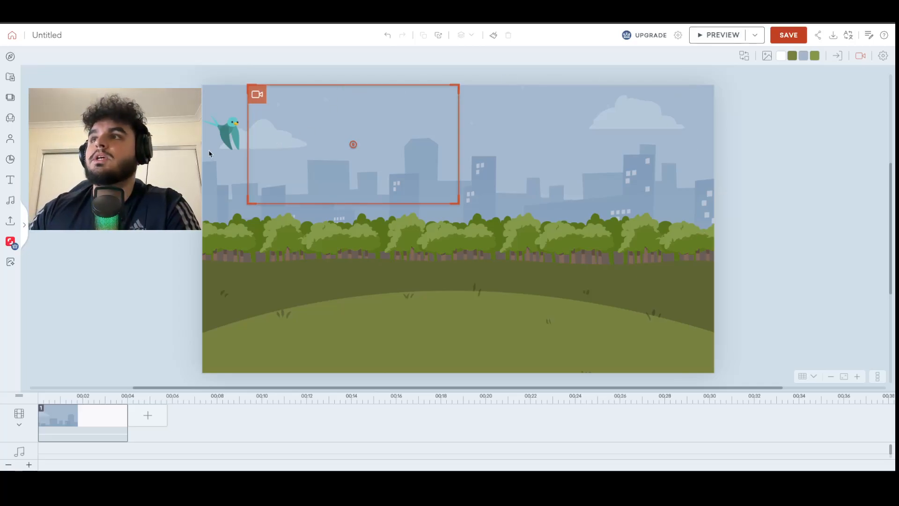
Replace the bird's straight motion path with the left-to-right Wave - Horizontal path.
left_click(222, 133)
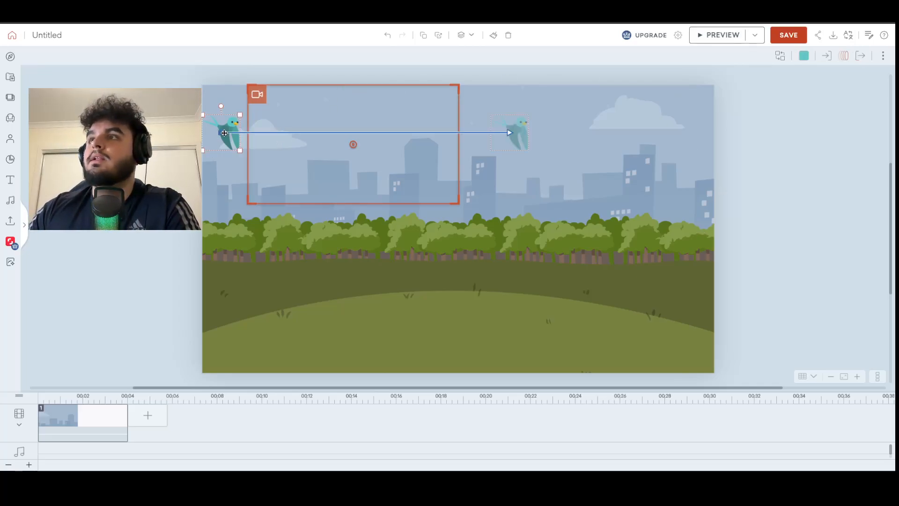
left_click(843, 57)
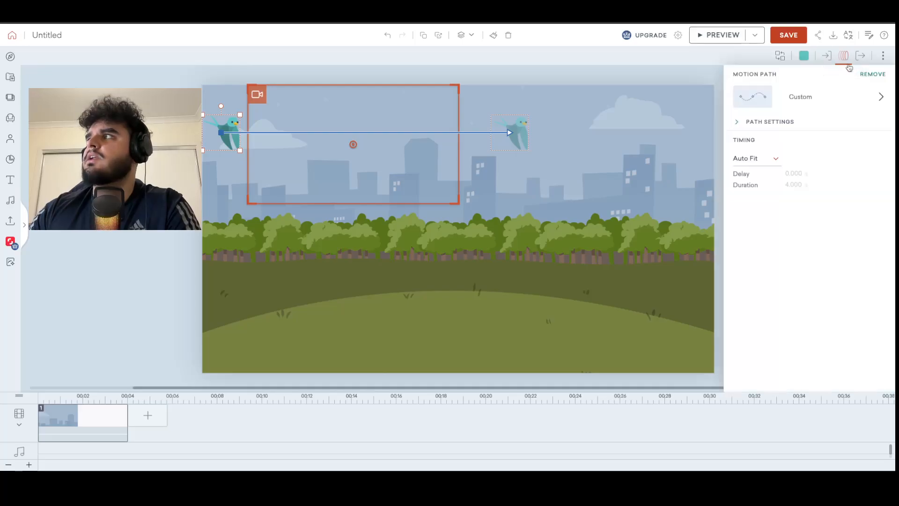
left_click(818, 98)
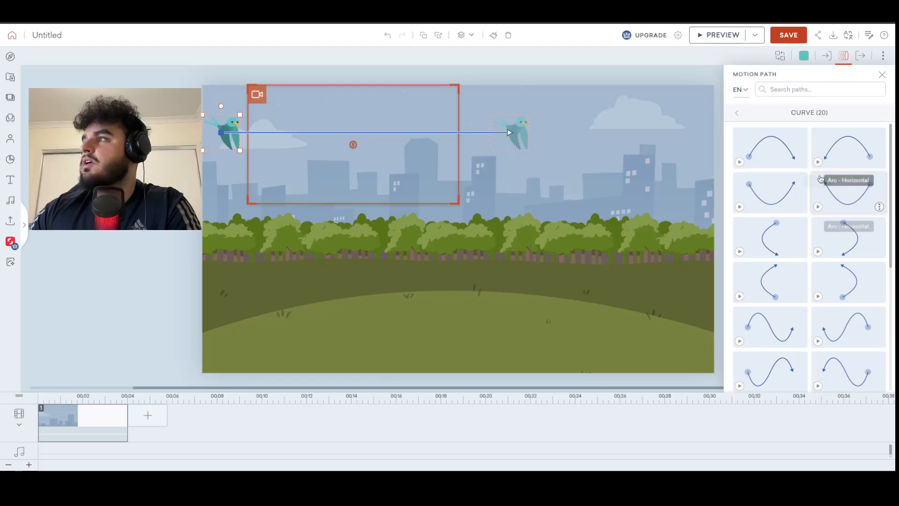
left_click(738, 113)
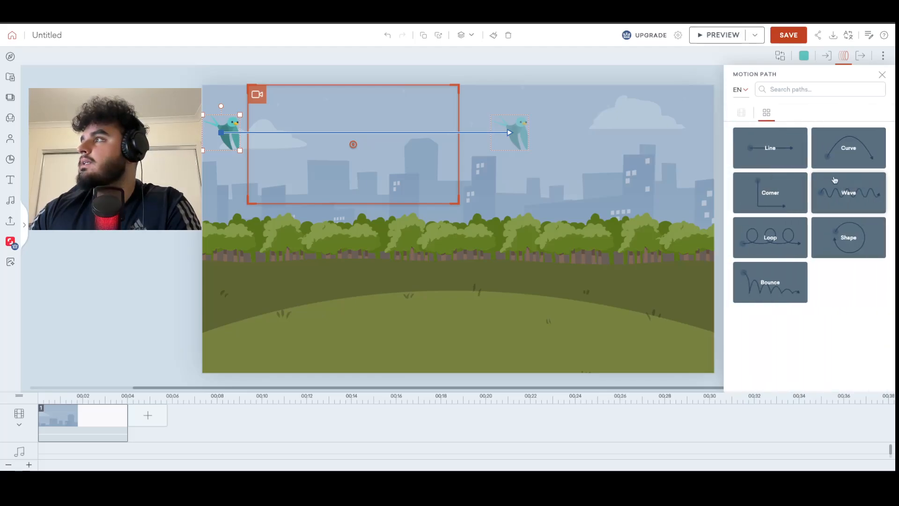
left_click(834, 182)
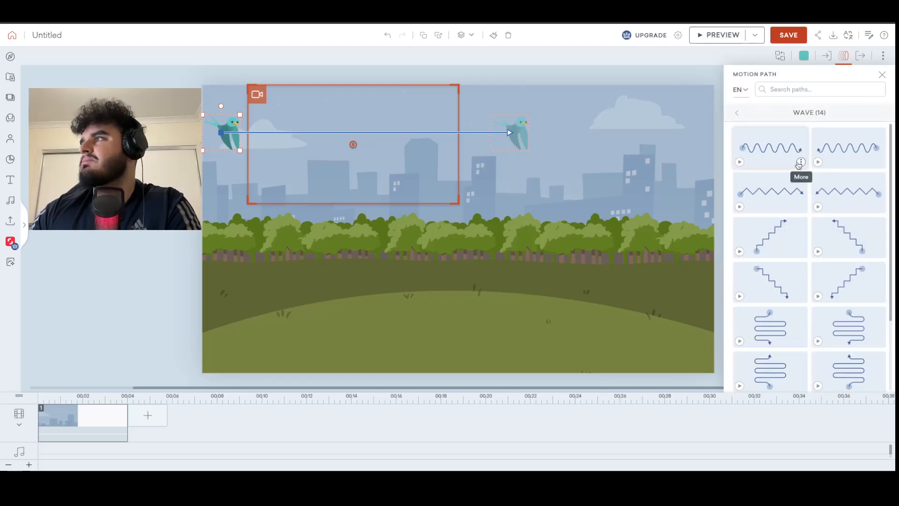
left_click(787, 157)
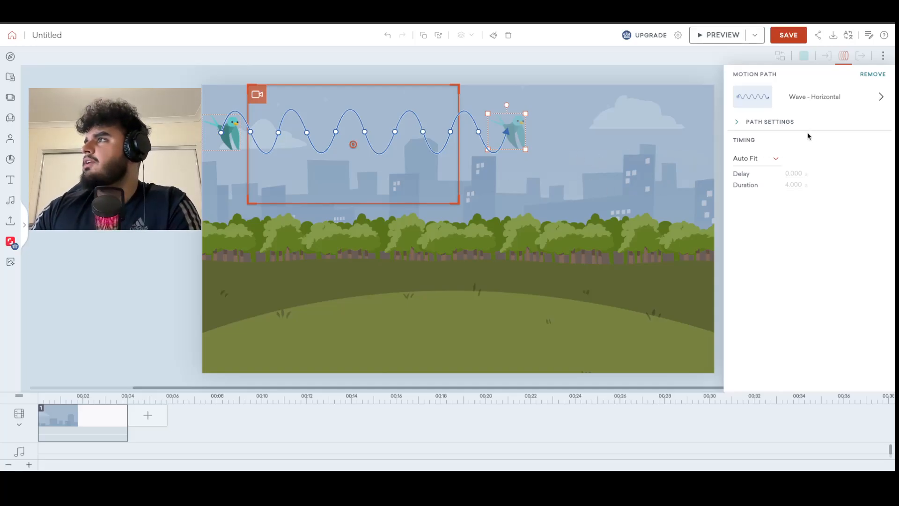
Reduce the number of points on the bird's wave motion path to 6.
left_click(777, 125)
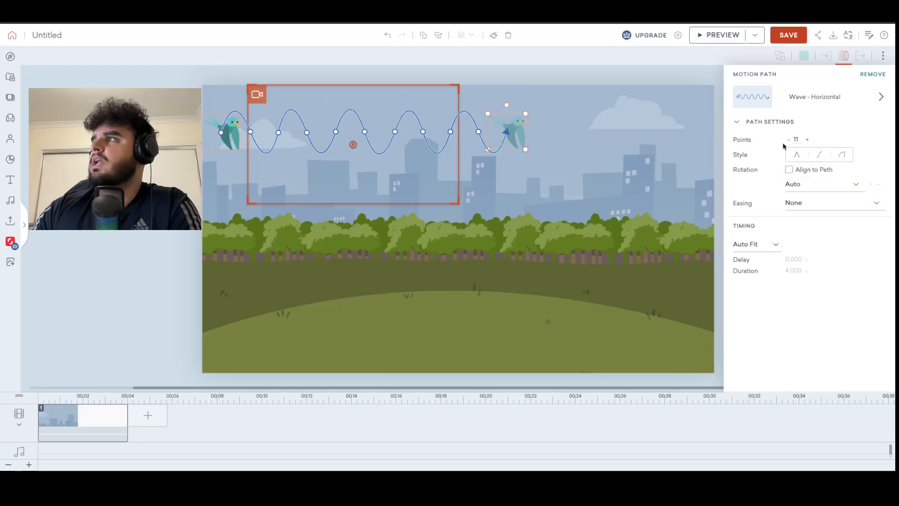
left_click(787, 140)
left_click(788, 140)
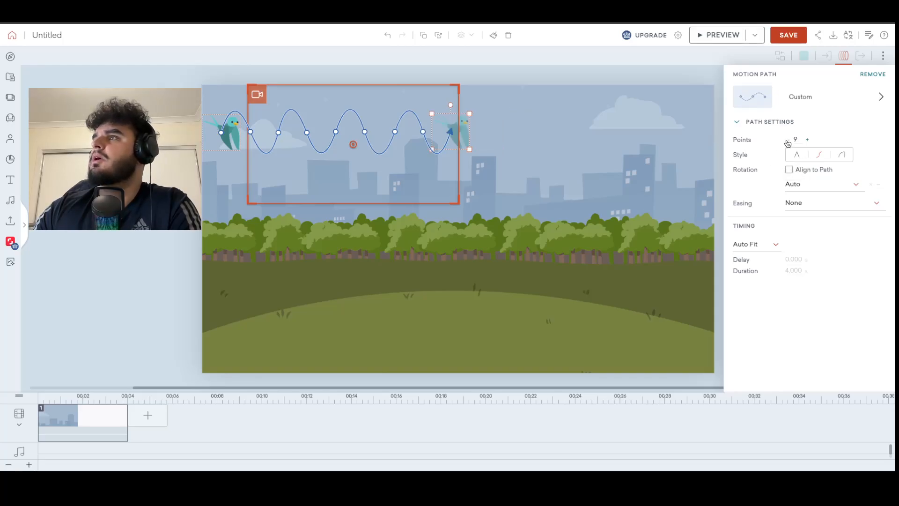
left_click(787, 140)
left_click(787, 140)
left_click(787, 140)
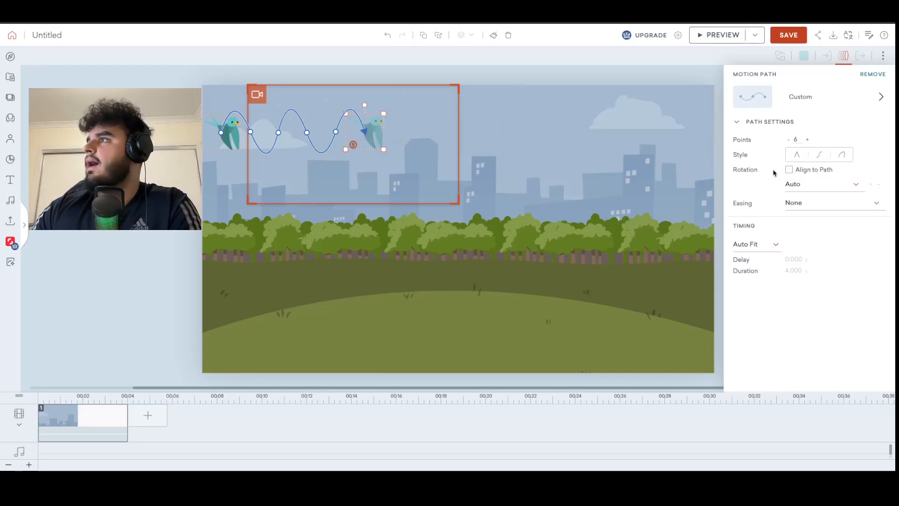